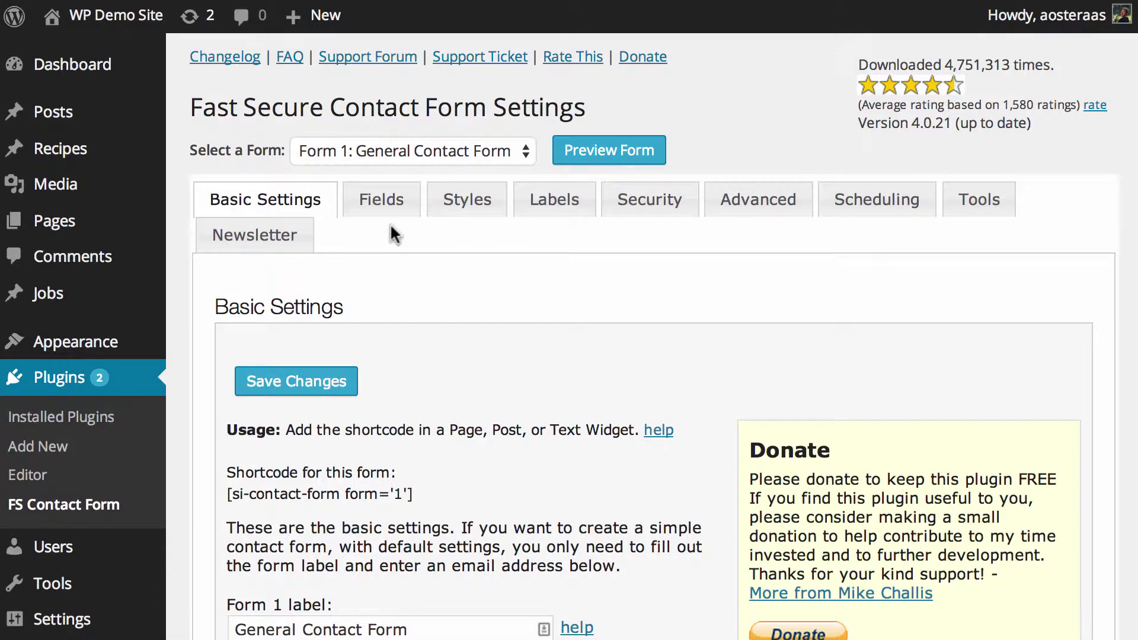
# - On the Fields tab, change the Email field's type from text to email
pyautogui.click(376, 212)
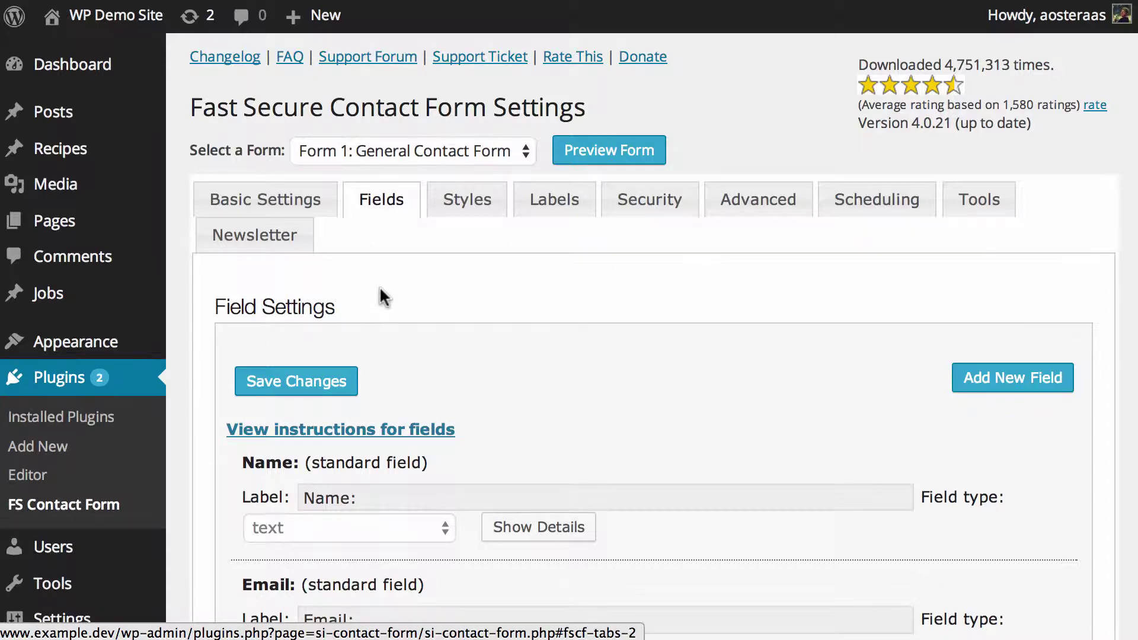
pyautogui.scroll(-6, 379, 286)
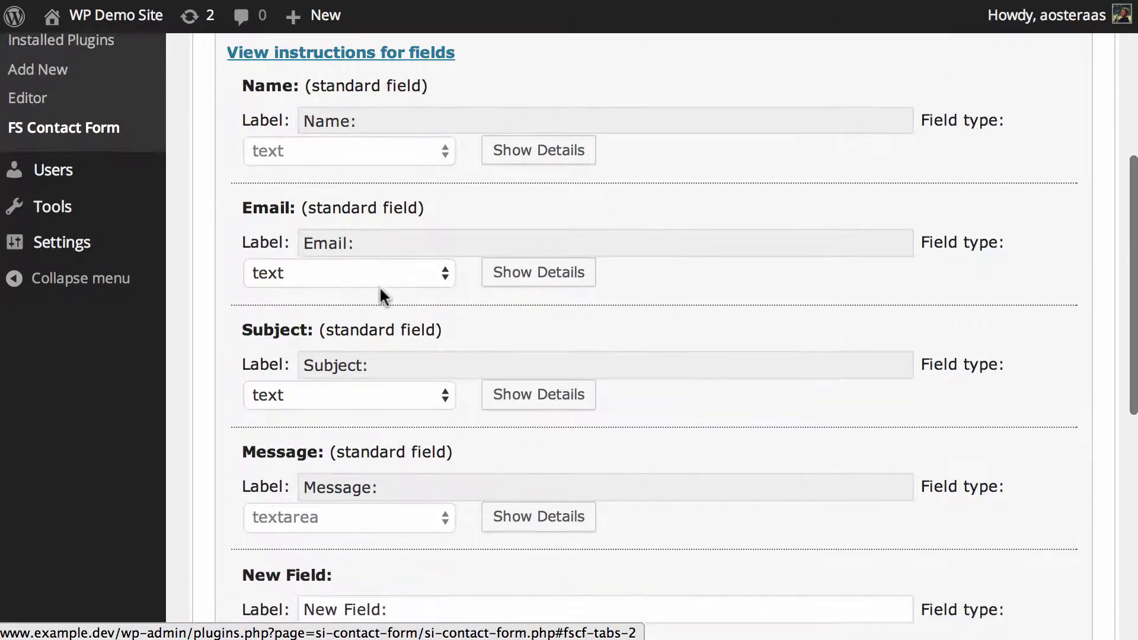
pyautogui.click(285, 268)
pyautogui.click(291, 285)
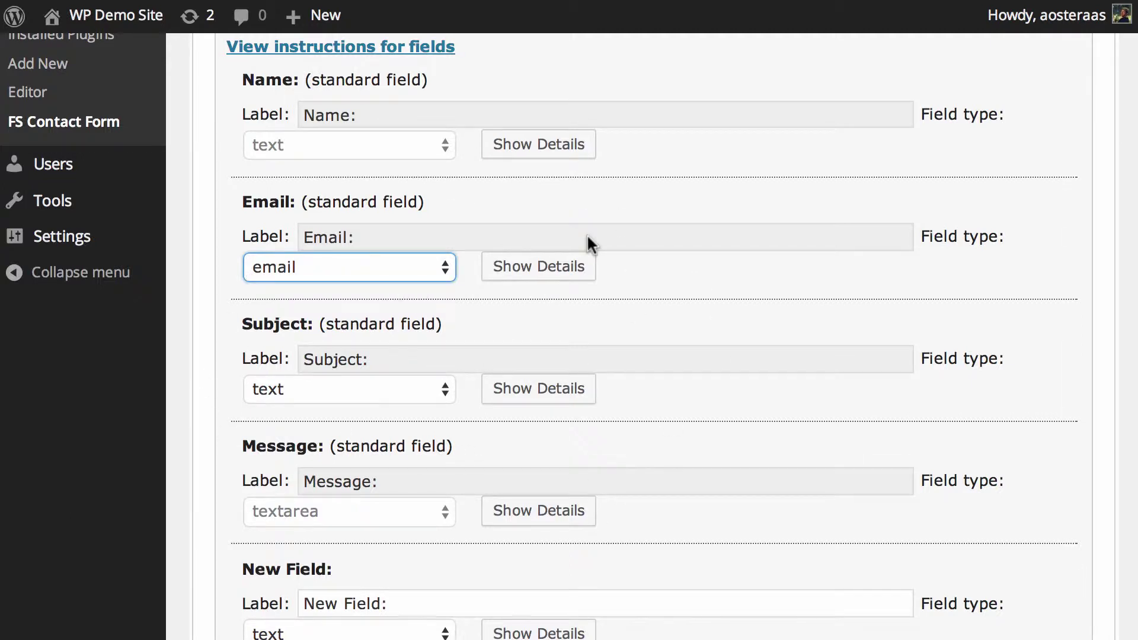
# - Expand the Name field's details and keep its name format set to Name
pyautogui.click(538, 149)
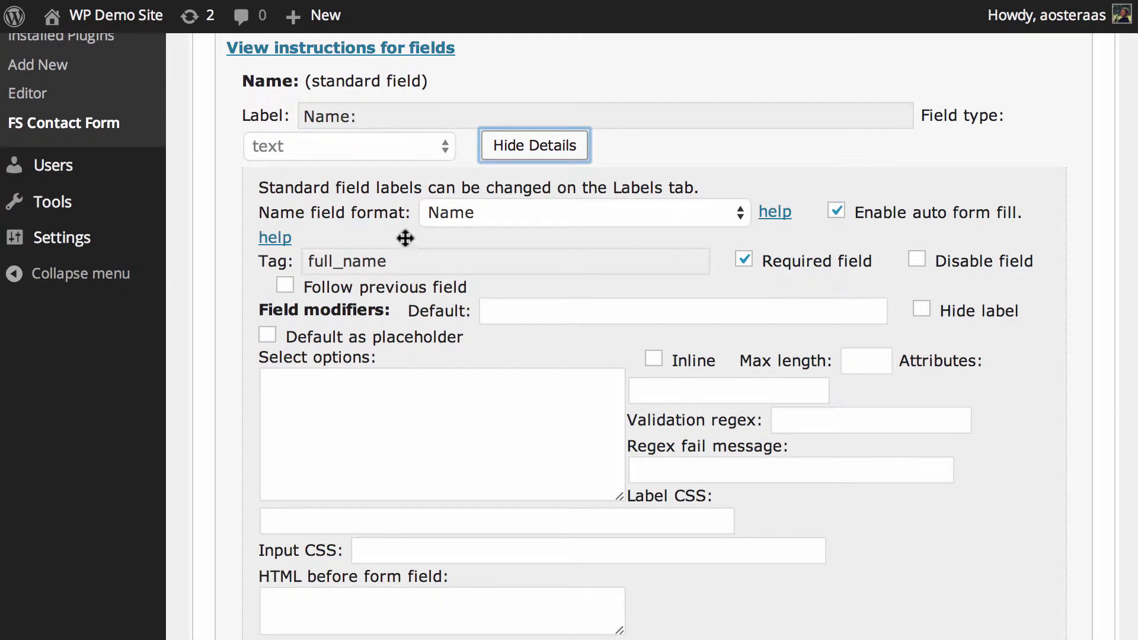
pyautogui.click(445, 212)
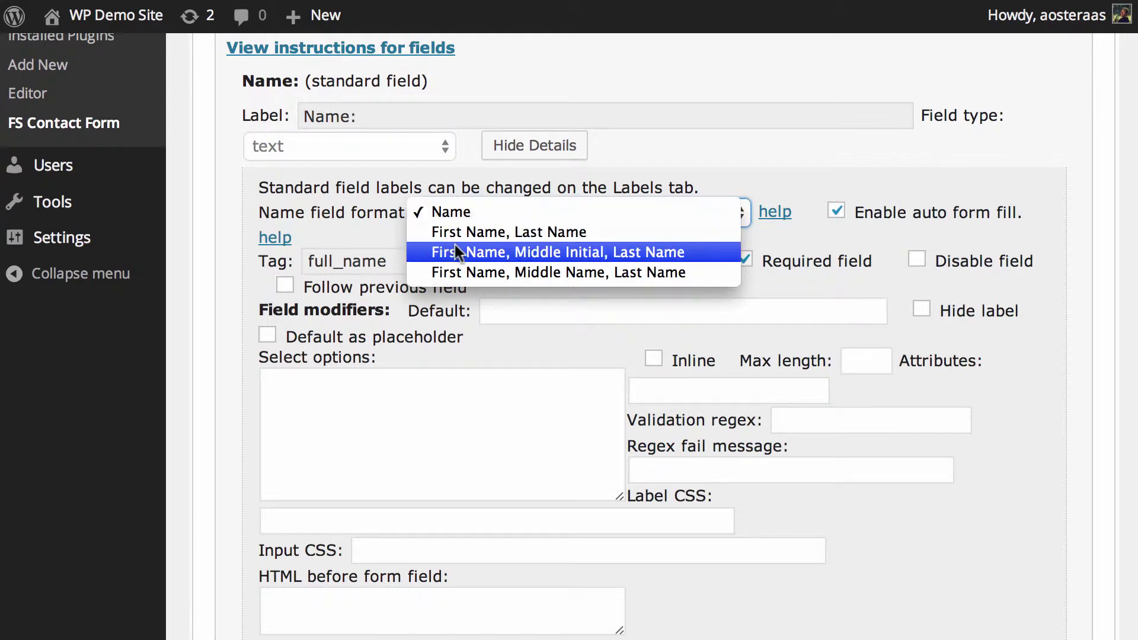
pyautogui.click(464, 213)
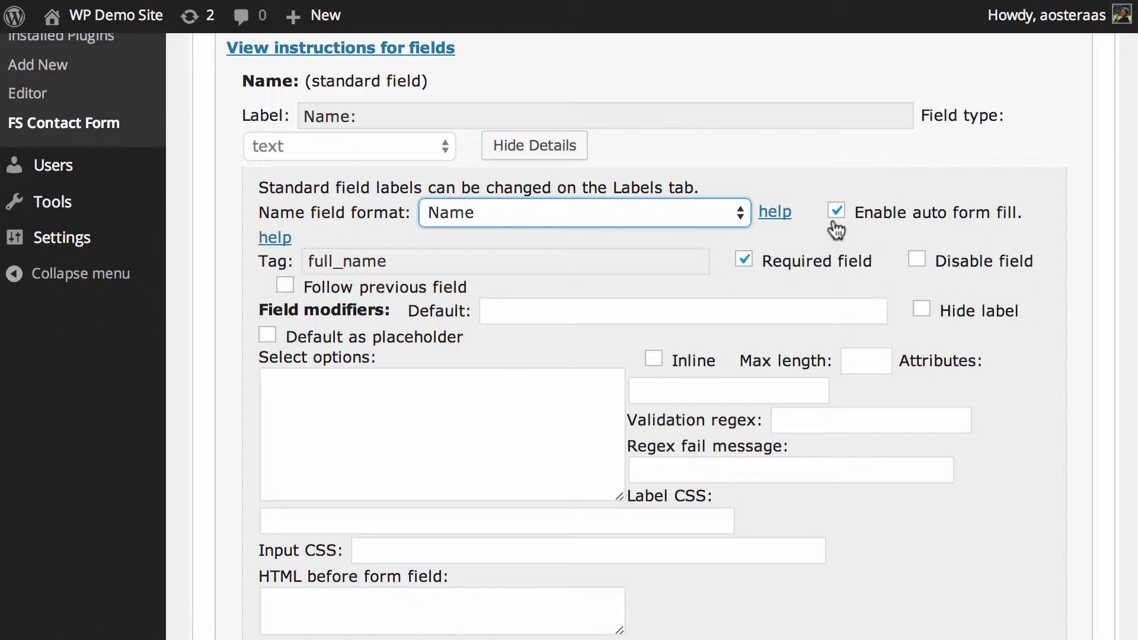
pyautogui.scroll(-3, 786, 237)
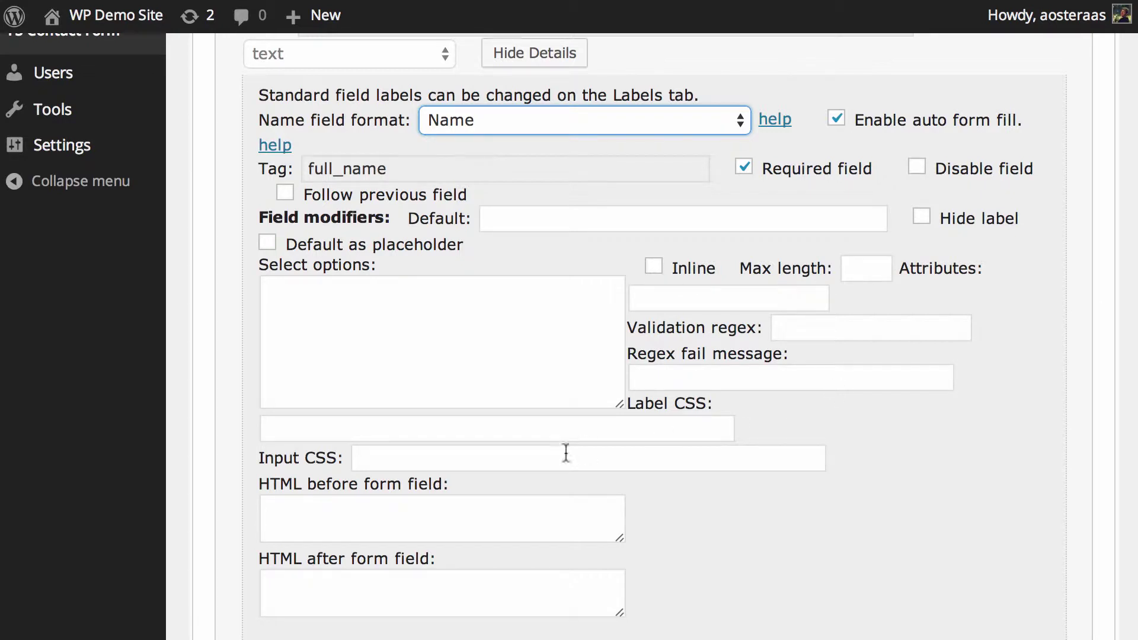
pyautogui.scroll(-3, 450, 517)
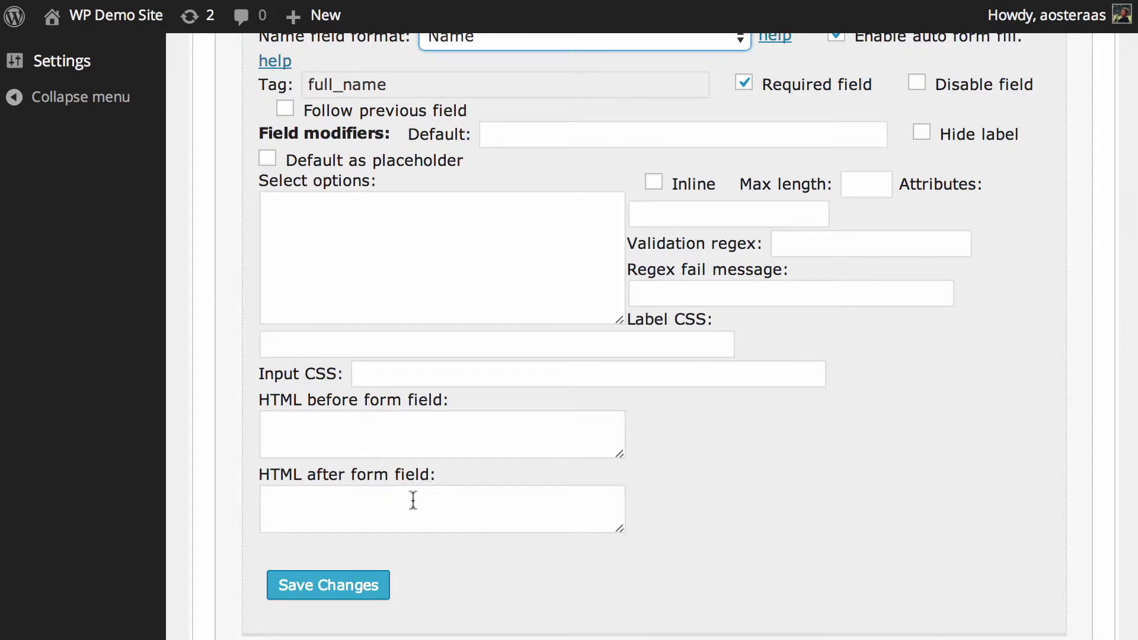
pyautogui.scroll(5, 427, 516)
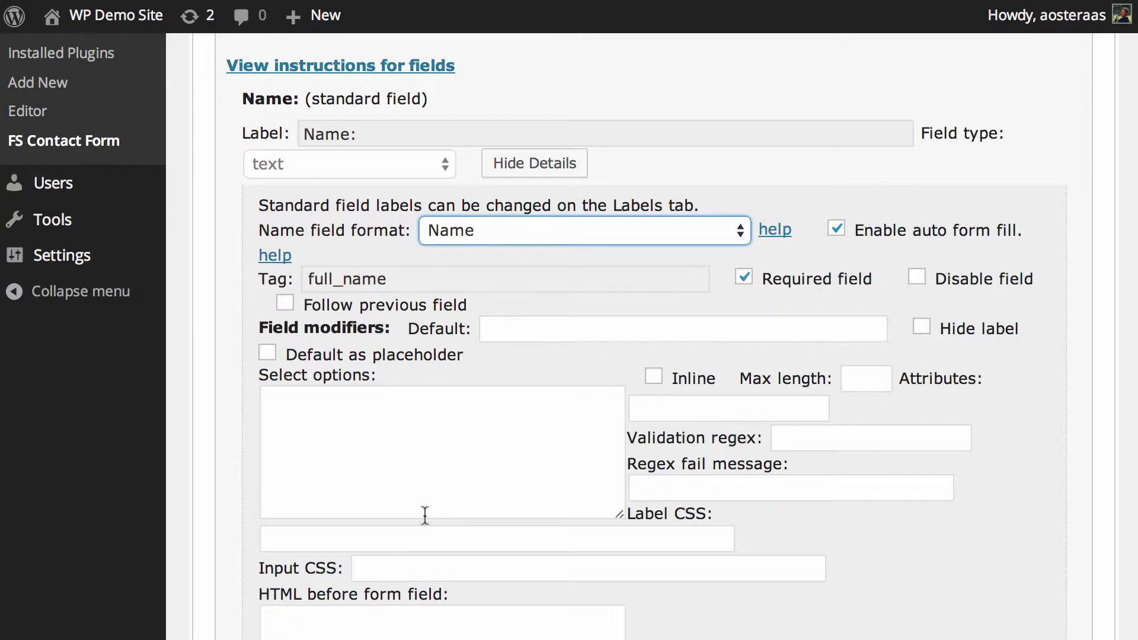
pyautogui.scroll(-6, 425, 514)
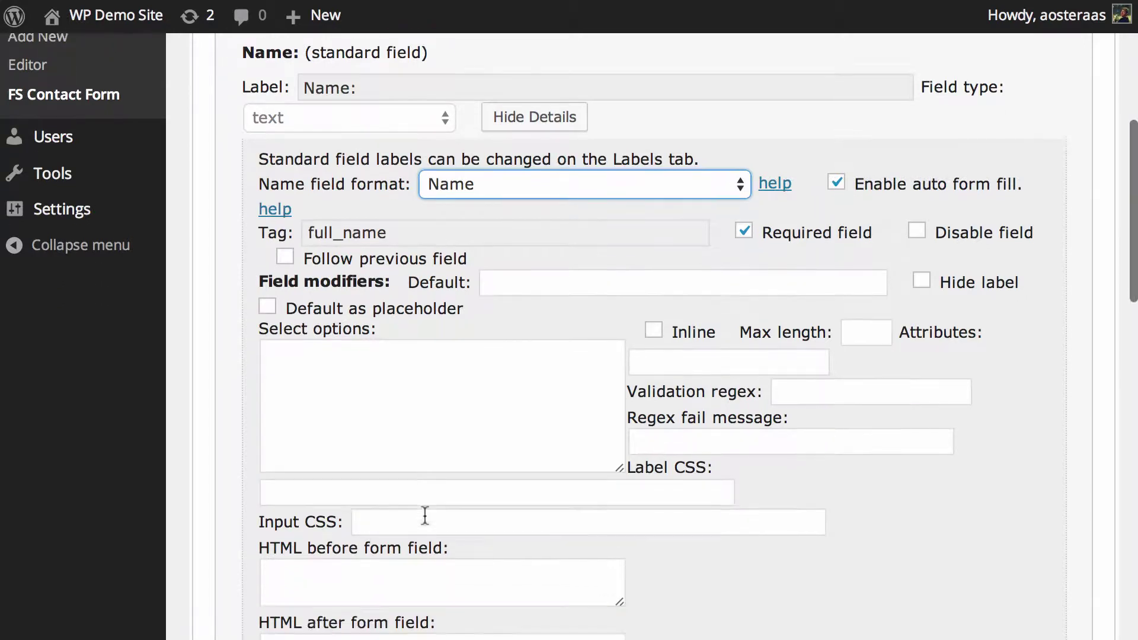
pyautogui.scroll(-2, 425, 516)
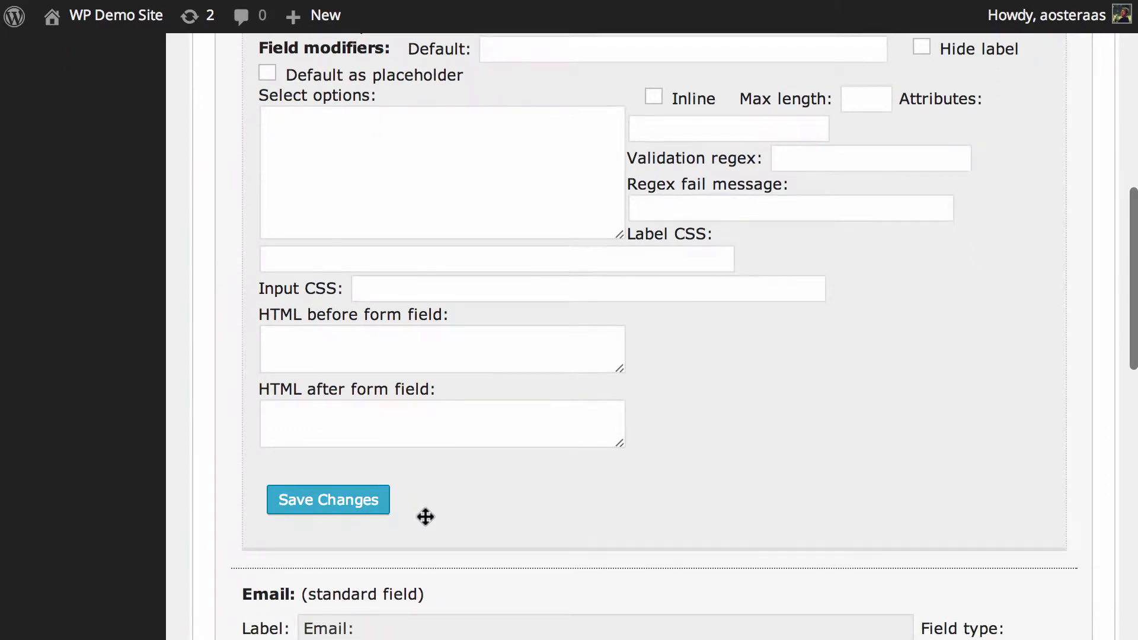
# - Save the field changes, then delete the New Field and confirm the deletion
pyautogui.click(377, 492)
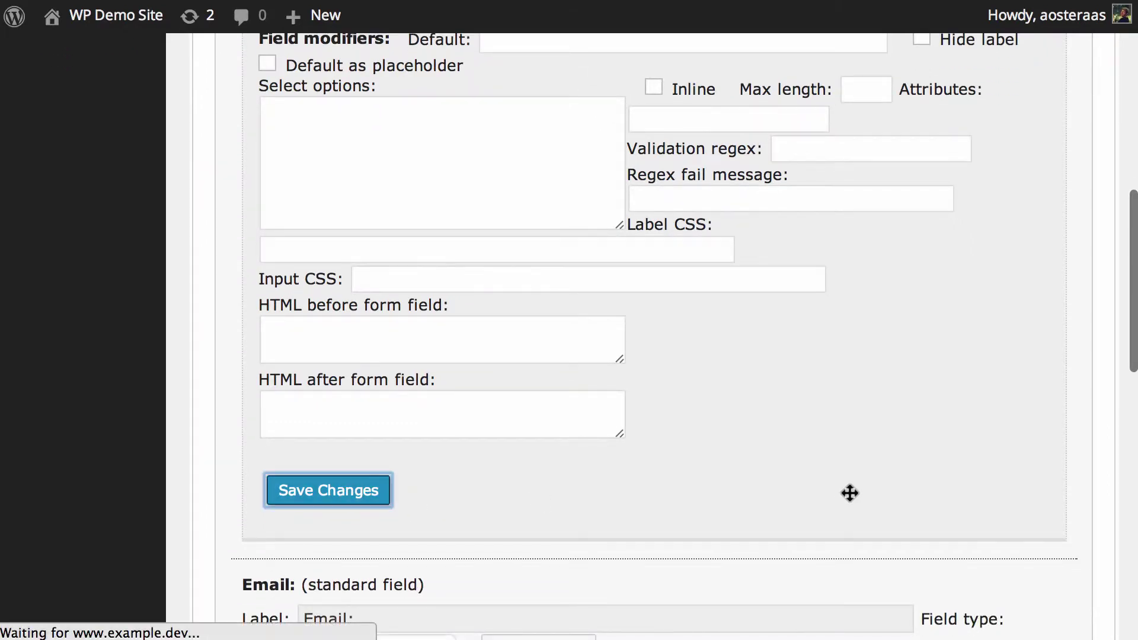
pyautogui.scroll(-20, 561, 411)
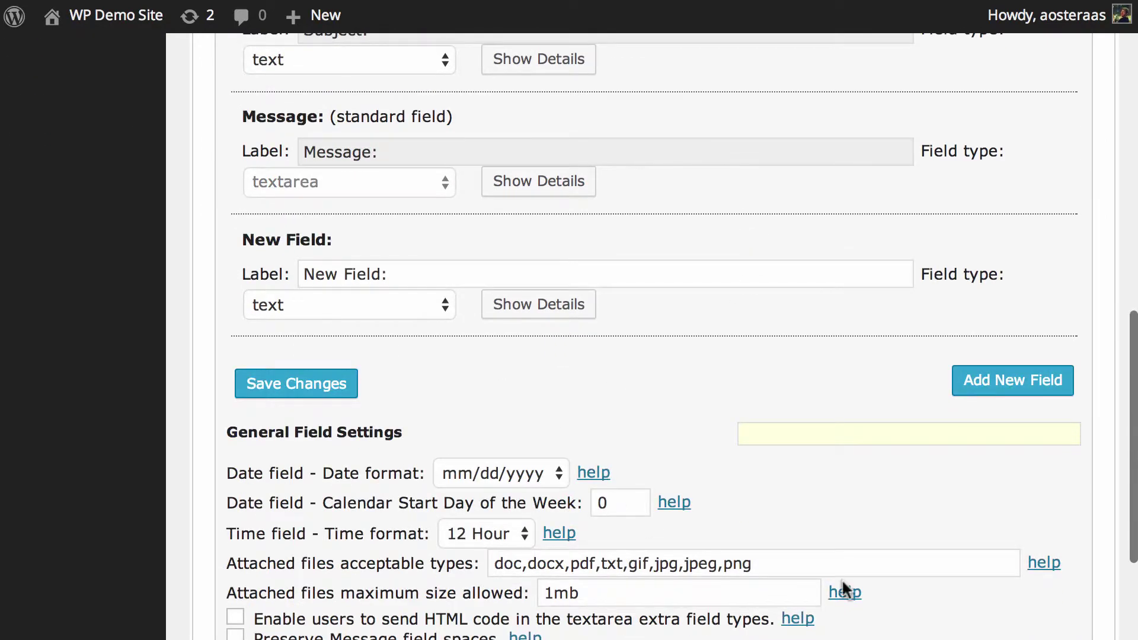
pyautogui.click(529, 316)
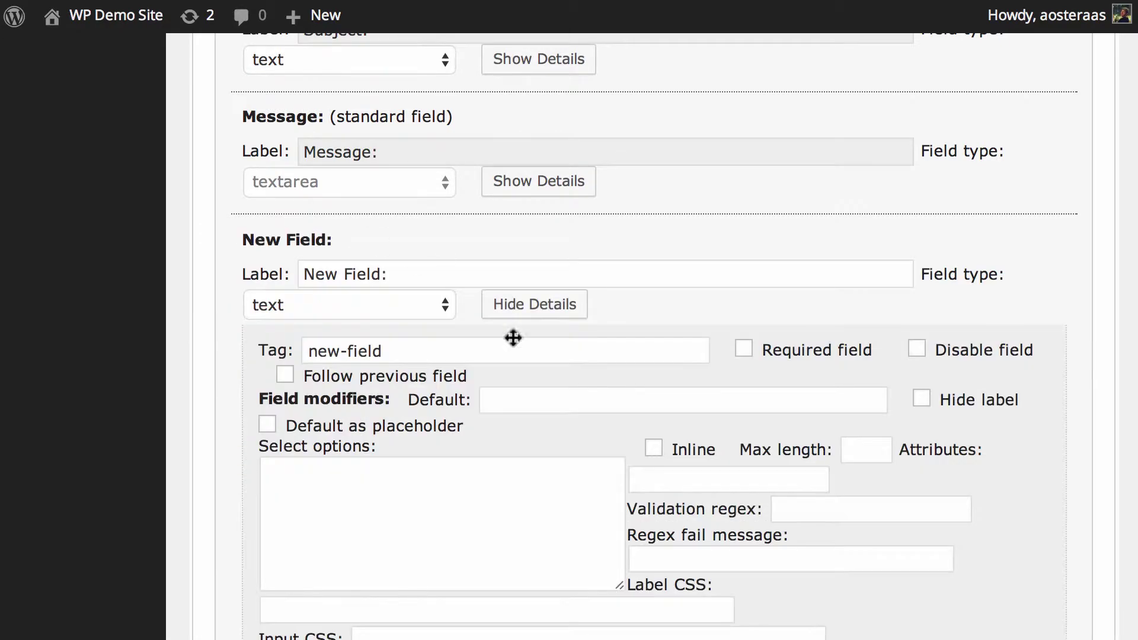
pyautogui.scroll(-7, 528, 385)
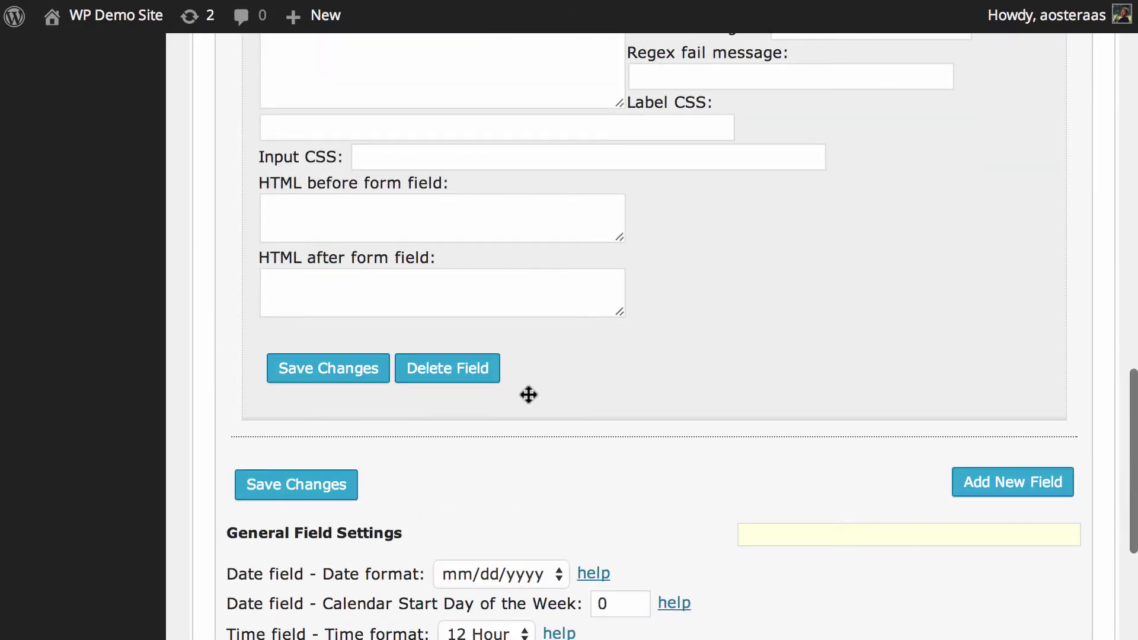
pyautogui.click(469, 376)
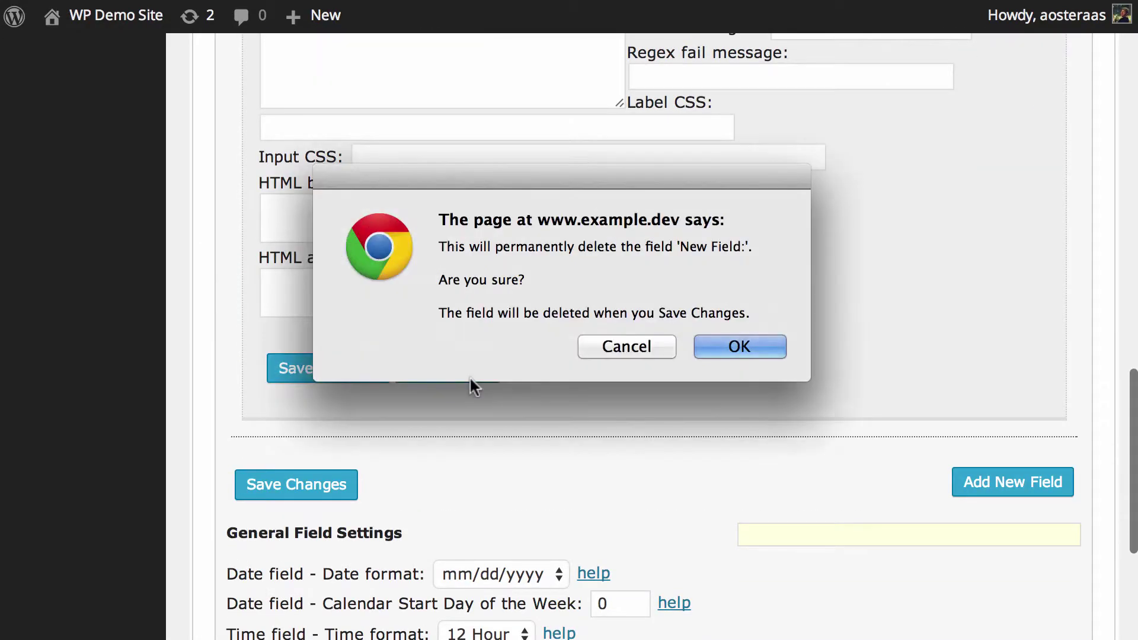
pyautogui.click(717, 346)
pyautogui.scroll(8, 636, 305)
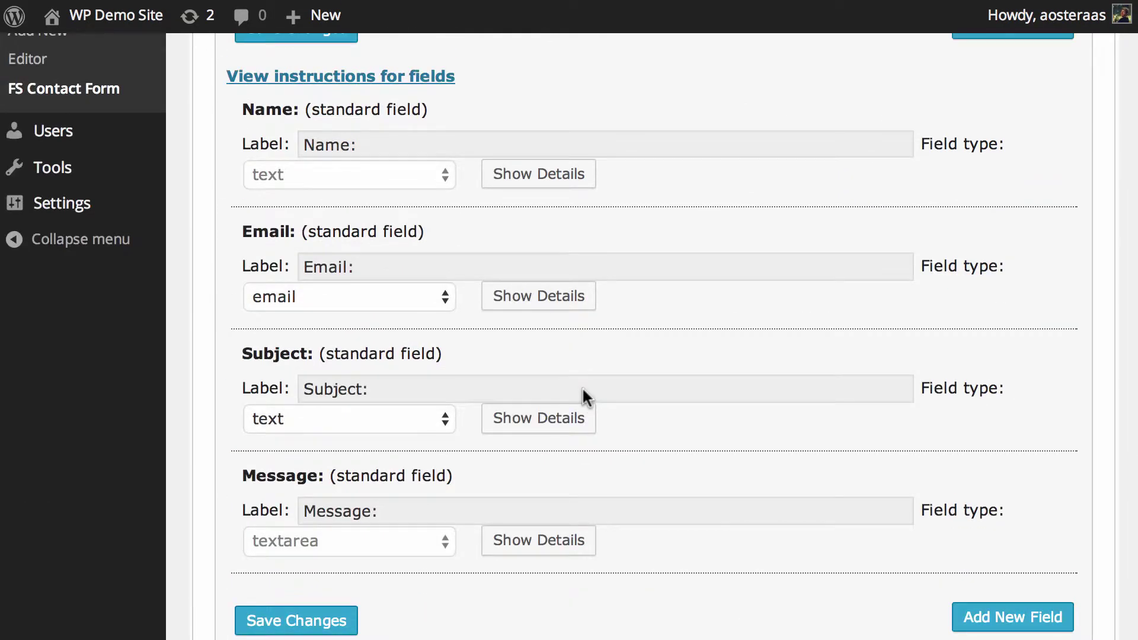
pyautogui.scroll(-4, 519, 371)
pyautogui.scroll(6, 519, 371)
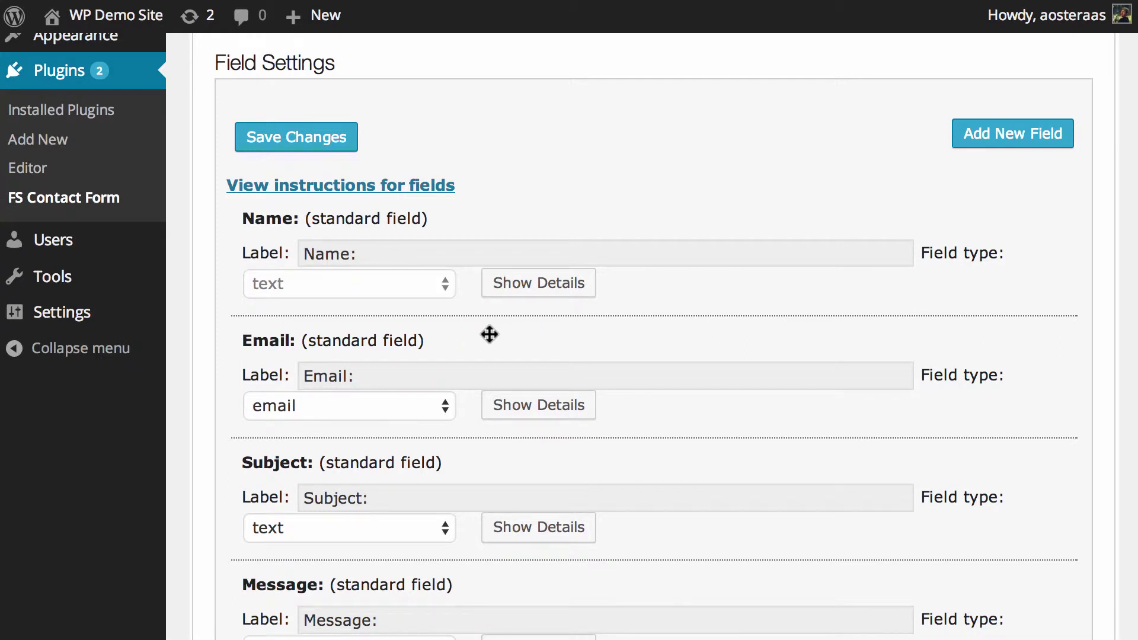
# - Drag the Email field above Name and save the new field order
pyautogui.moveTo(482, 333); pyautogui.dragTo(435, 232)
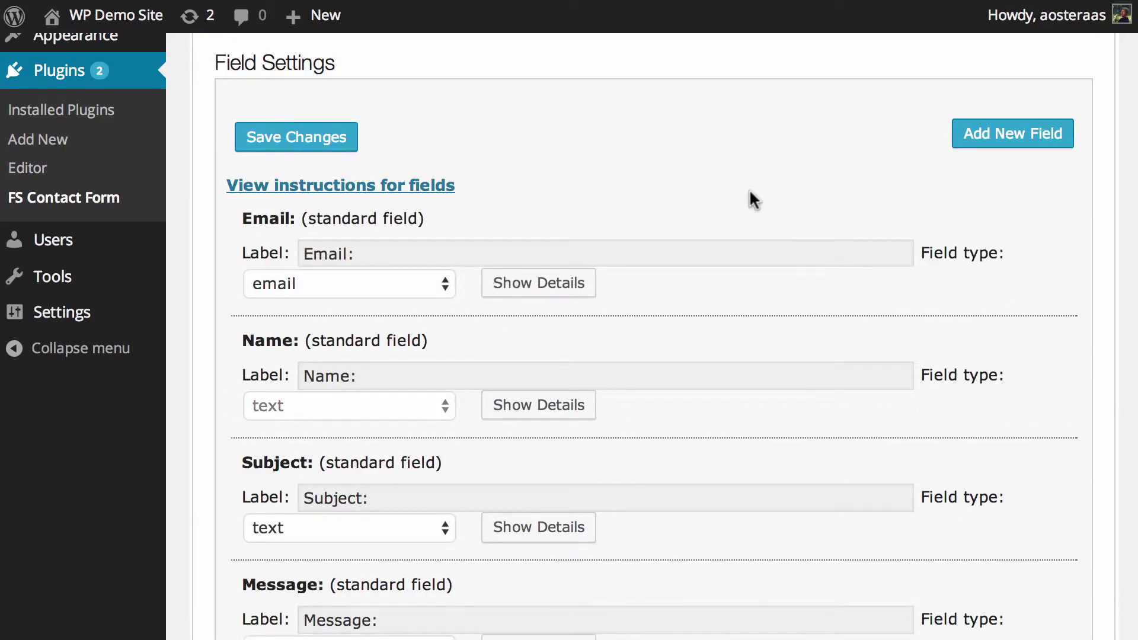
pyautogui.scroll(-5, 749, 189)
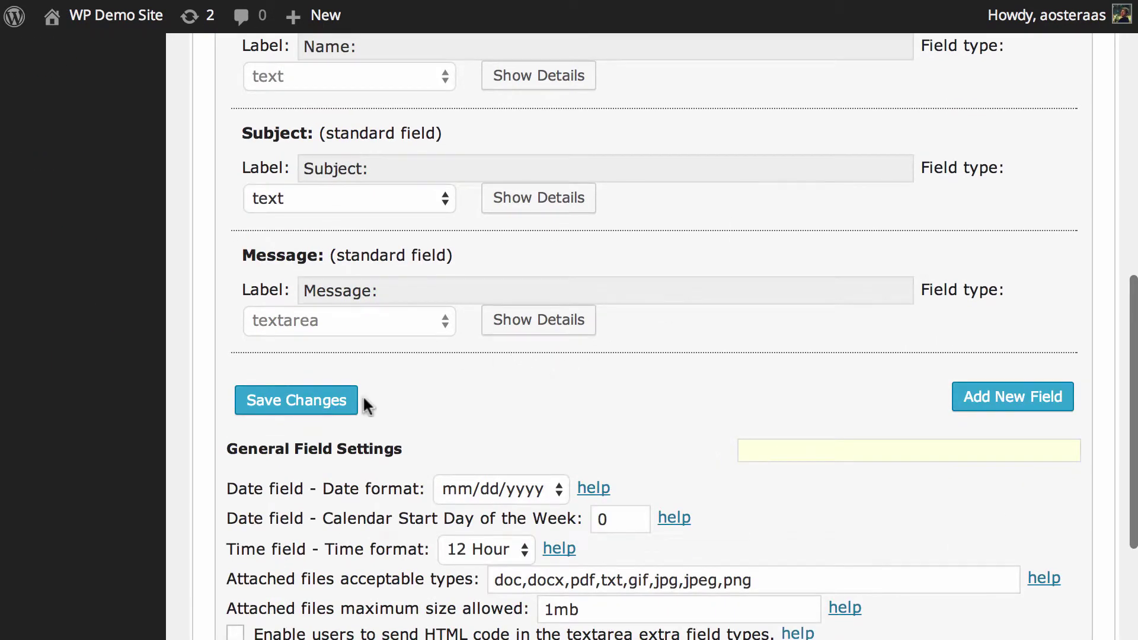
pyautogui.click(304, 399)
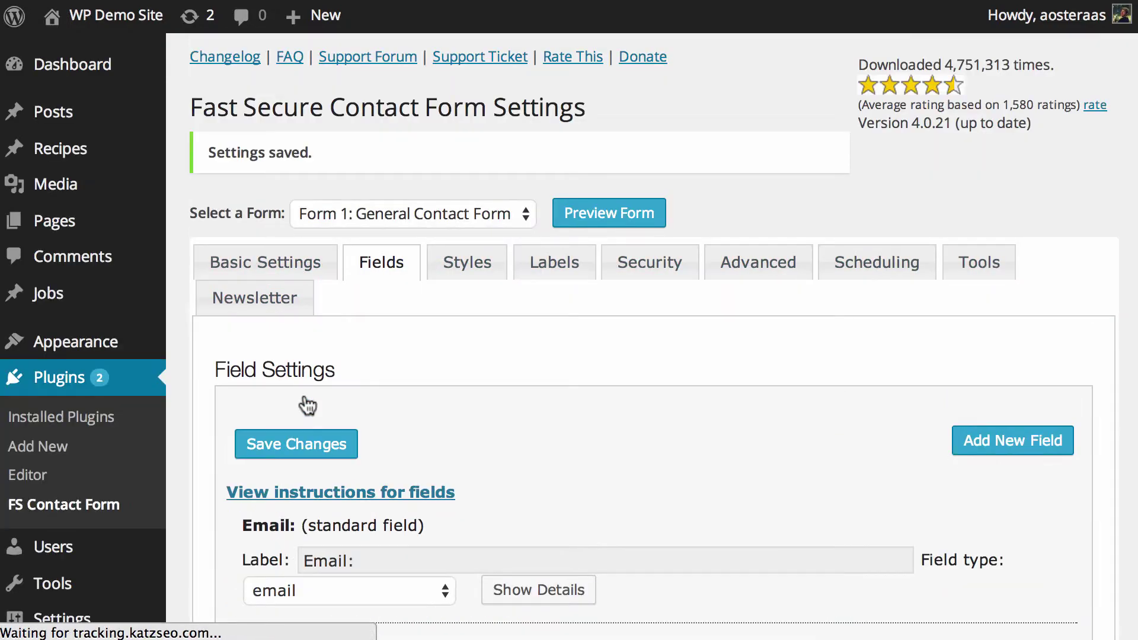
# - Set the form's date format to yyyy/mm/dd
pyautogui.scroll(-2, 413, 196)
pyautogui.scroll(1, 412, 196)
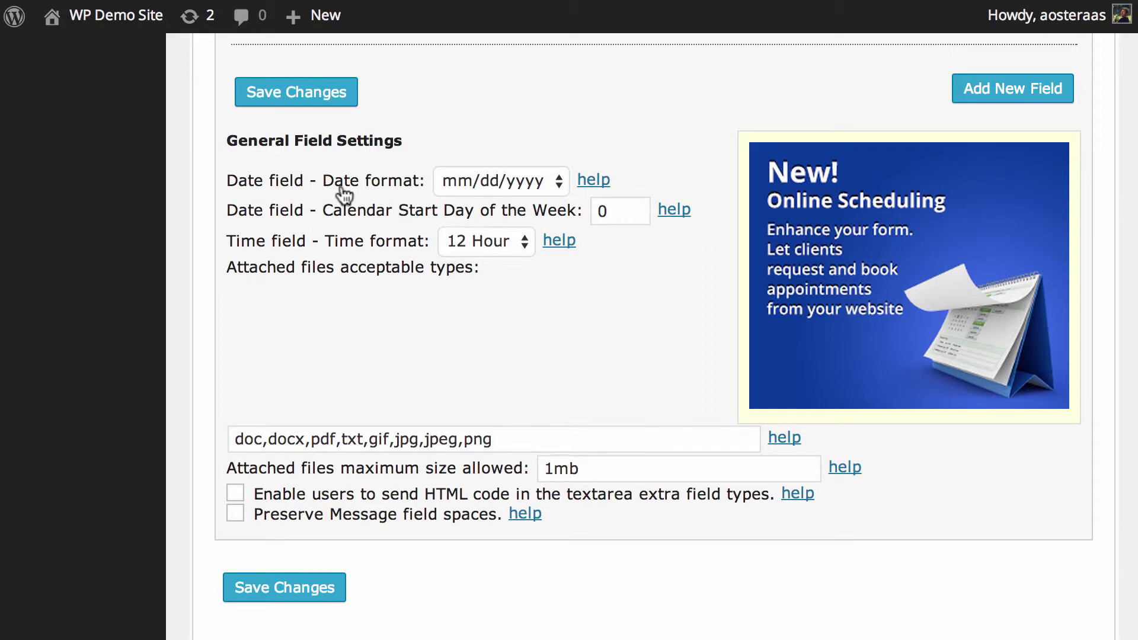
pyautogui.click(493, 184)
pyautogui.click(486, 202)
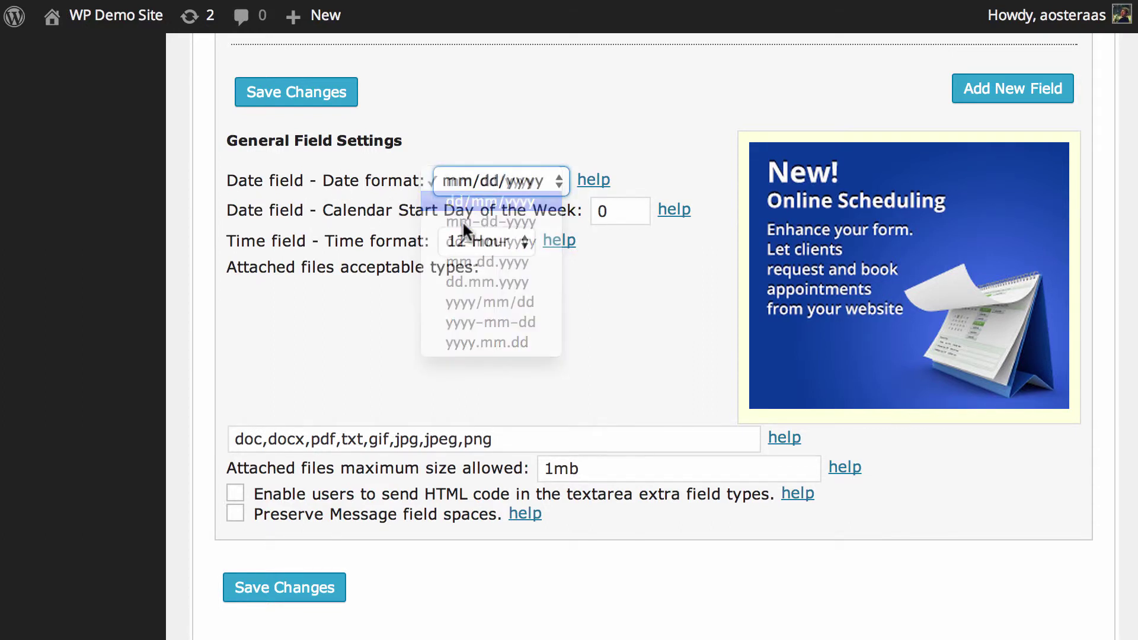
pyautogui.click(485, 173)
pyautogui.click(491, 282)
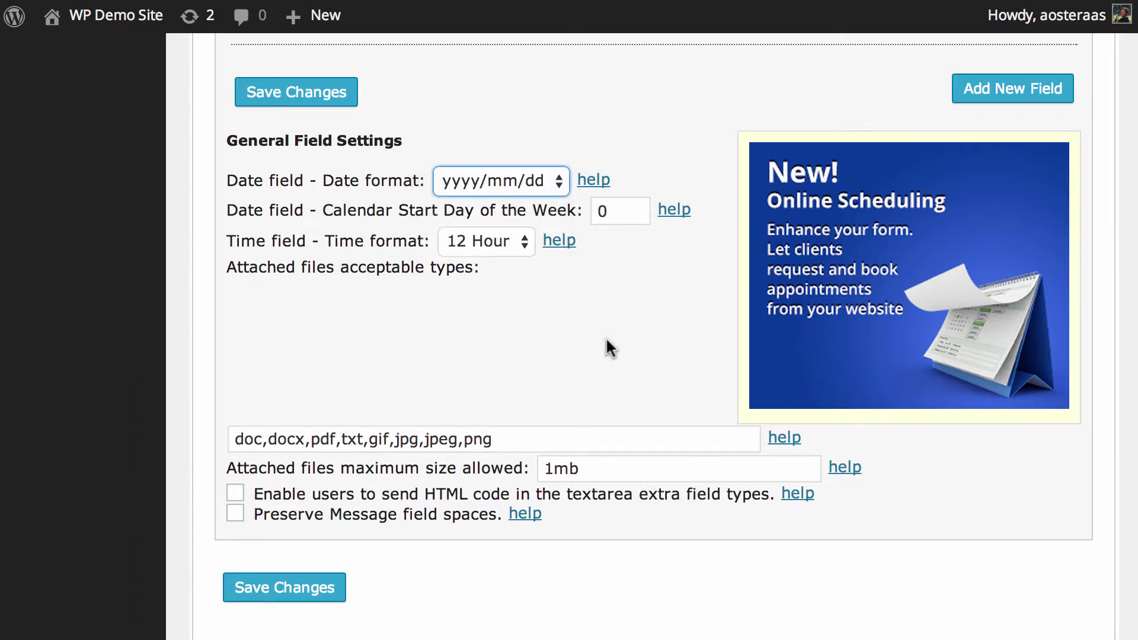
# - Set the time format to 24 Hour
pyautogui.click(610, 210)
pyautogui.click(530, 323)
pyautogui.click(516, 244)
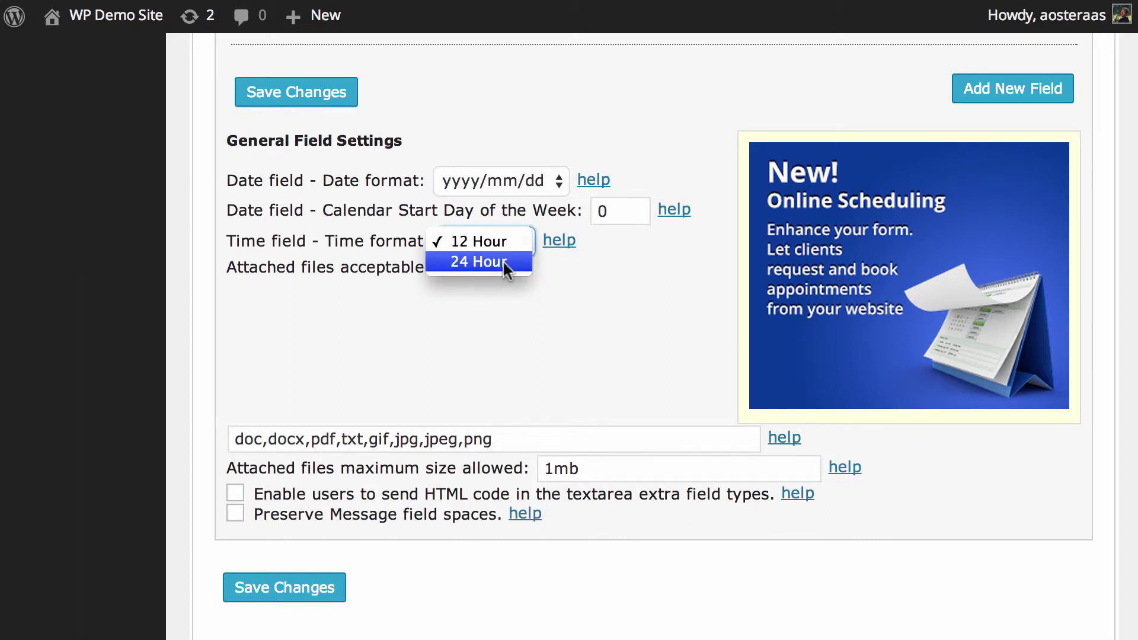
pyautogui.click(468, 260)
pyautogui.click(446, 295)
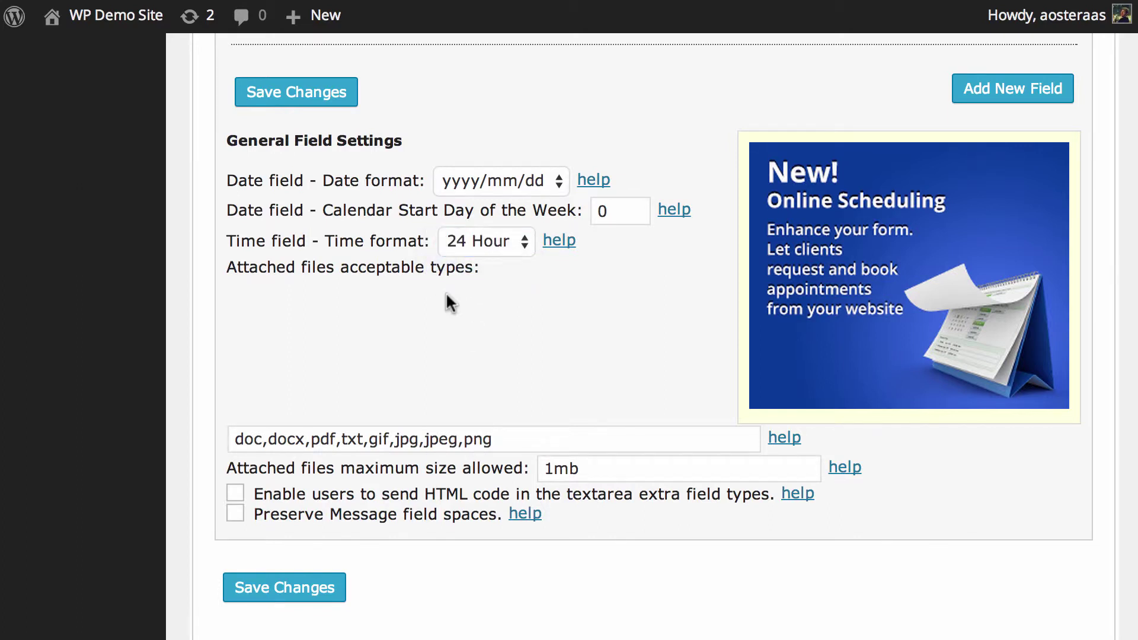
pyautogui.scroll(-2, 446, 291)
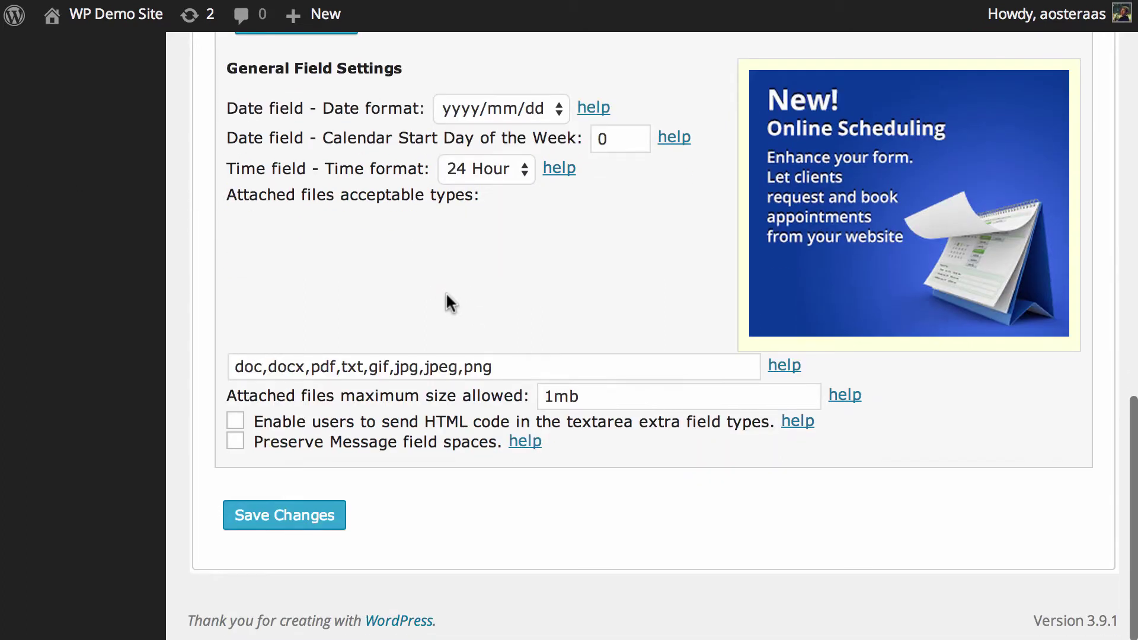
pyautogui.moveTo(232, 374); pyautogui.dragTo(511, 366)
# - Add zip to accepted attachment types, set maximum size to 10mb, and allow HTML in textareas
pyautogui.click(512, 365)
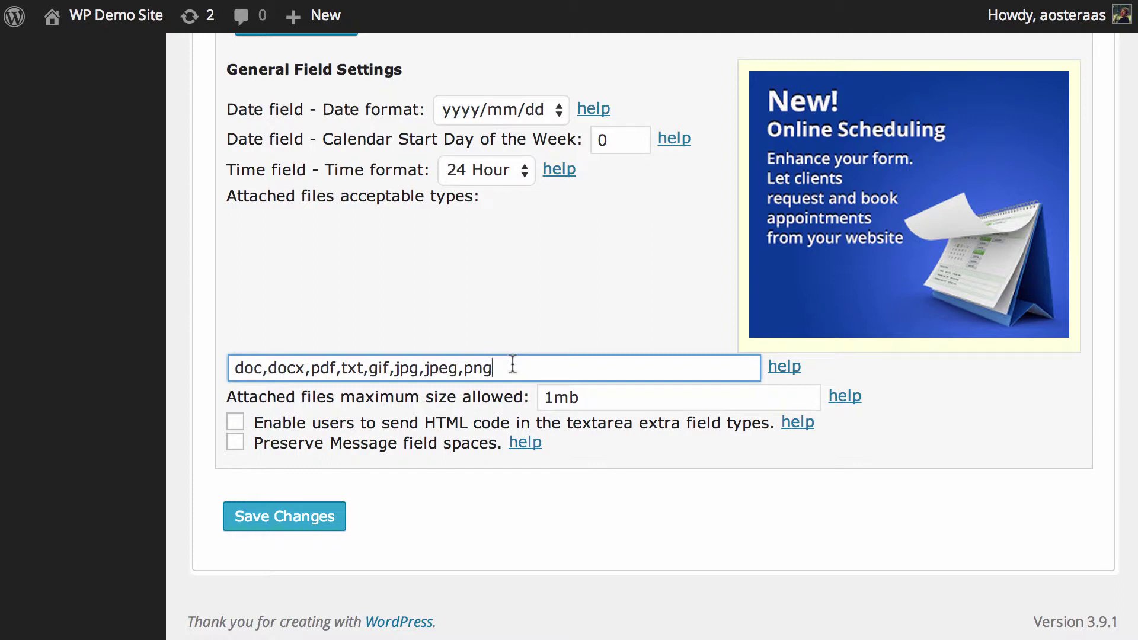
pyautogui.write(',zip')
pyautogui.click(560, 397)
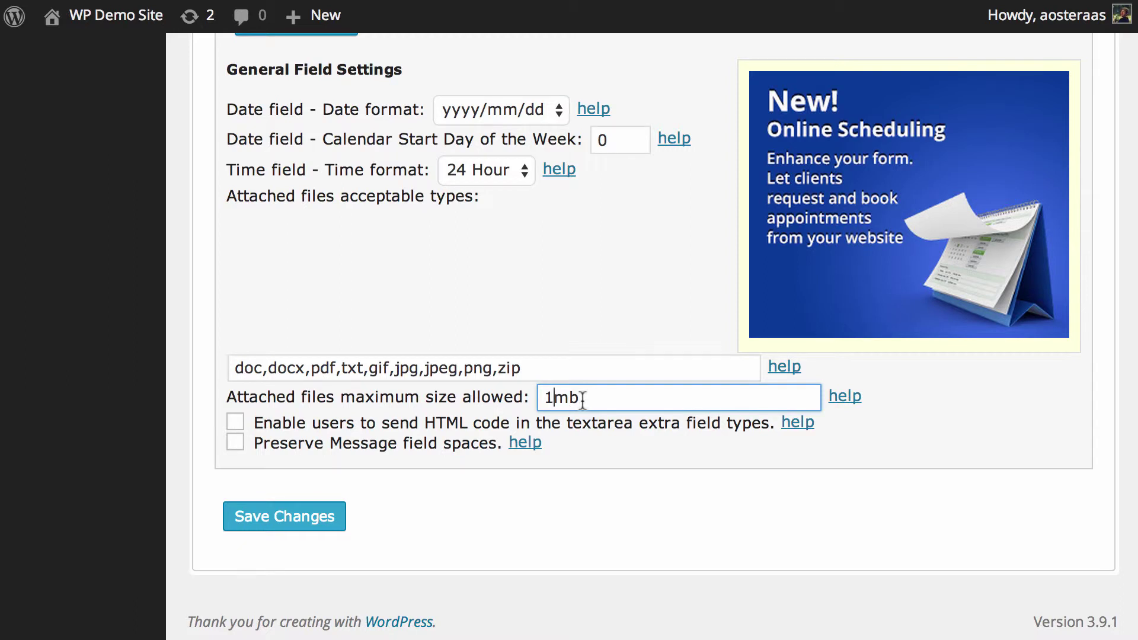
pyautogui.press('BackSpace')
pyautogui.write('5')
pyautogui.press('BackSpace')
pyautogui.write('10')
pyautogui.click(283, 426)
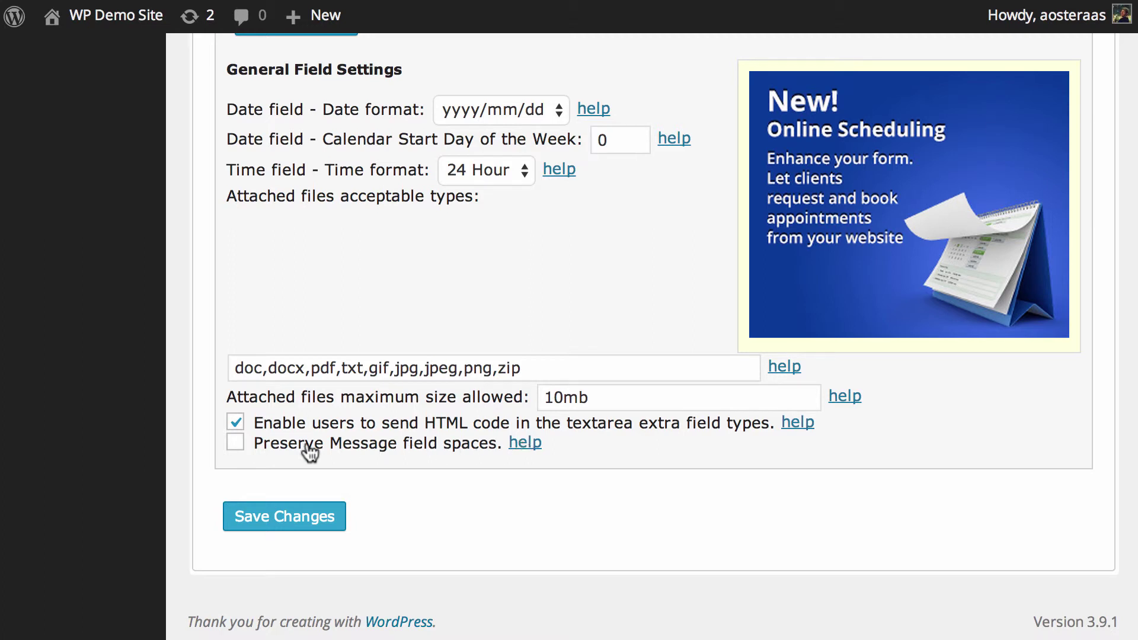
# - Turn on preserving Message field spaces and save the general field settings
pyautogui.click(264, 450)
pyautogui.click(288, 529)
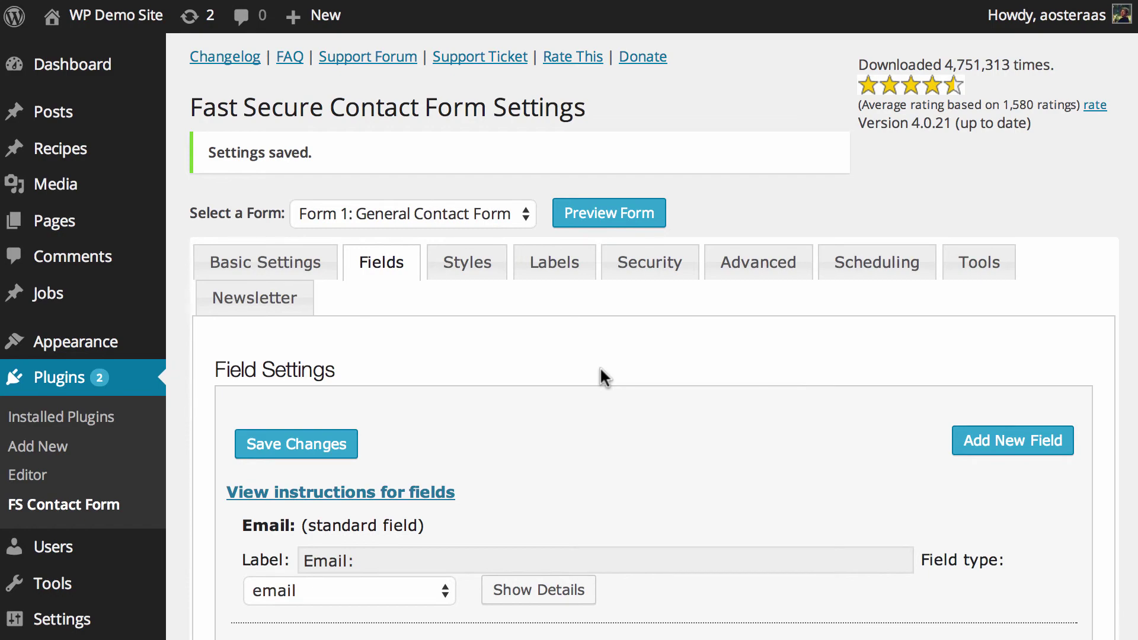
pyautogui.scroll(-7, 600, 373)
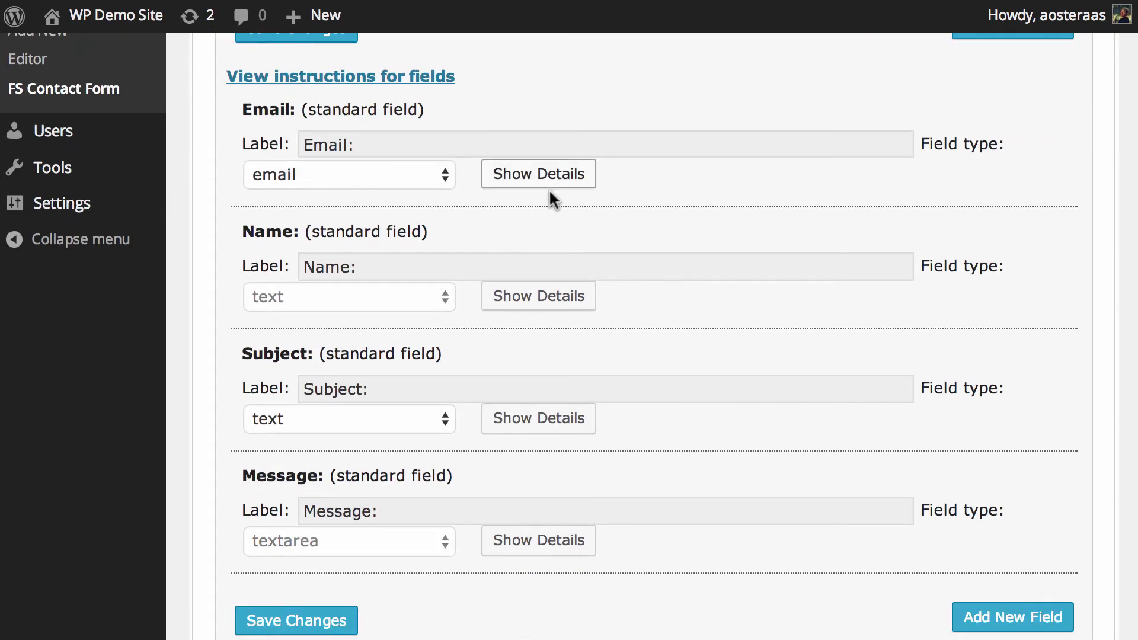
# - Expand the Name field's details and review its options
pyautogui.click(513, 301)
pyautogui.scroll(-3, 512, 308)
pyautogui.scroll(-20, 511, 307)
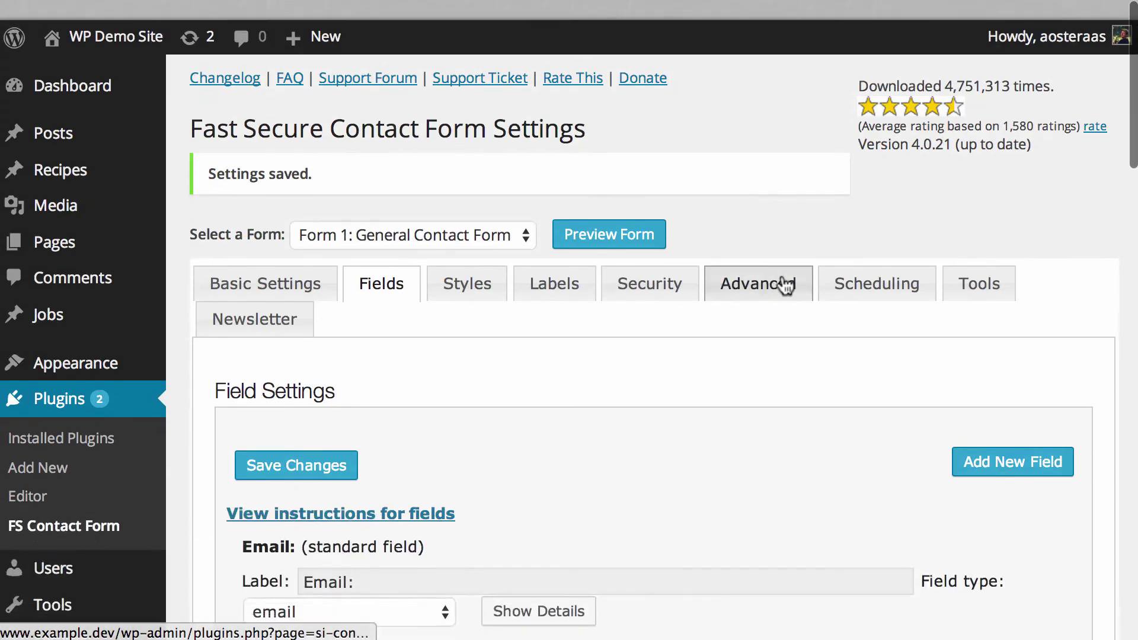
pyautogui.scroll(-1, 783, 285)
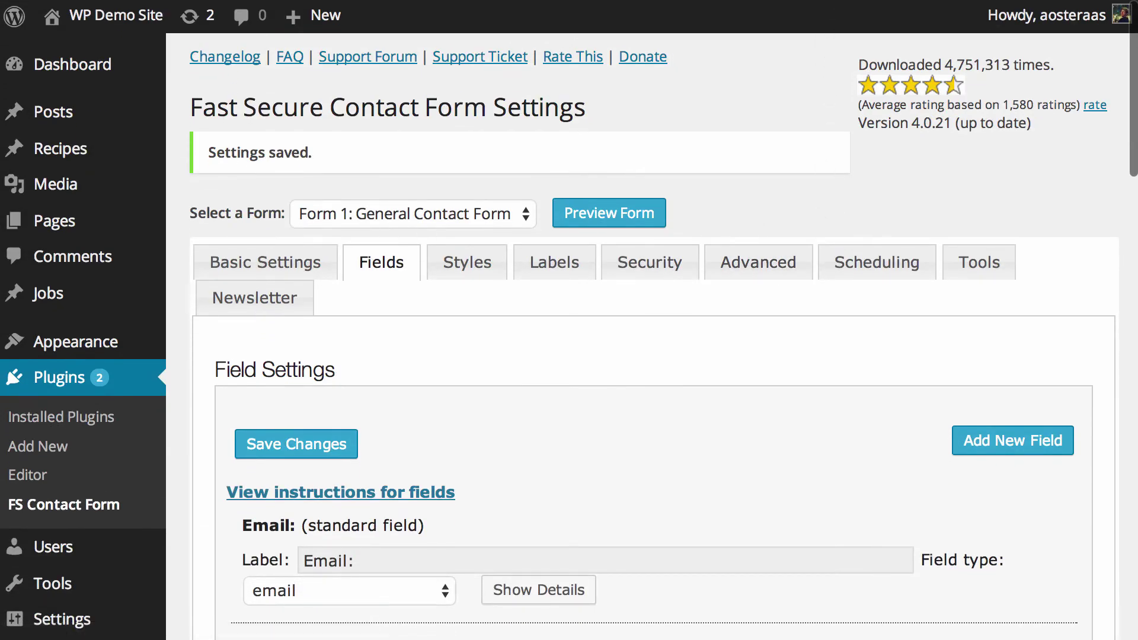